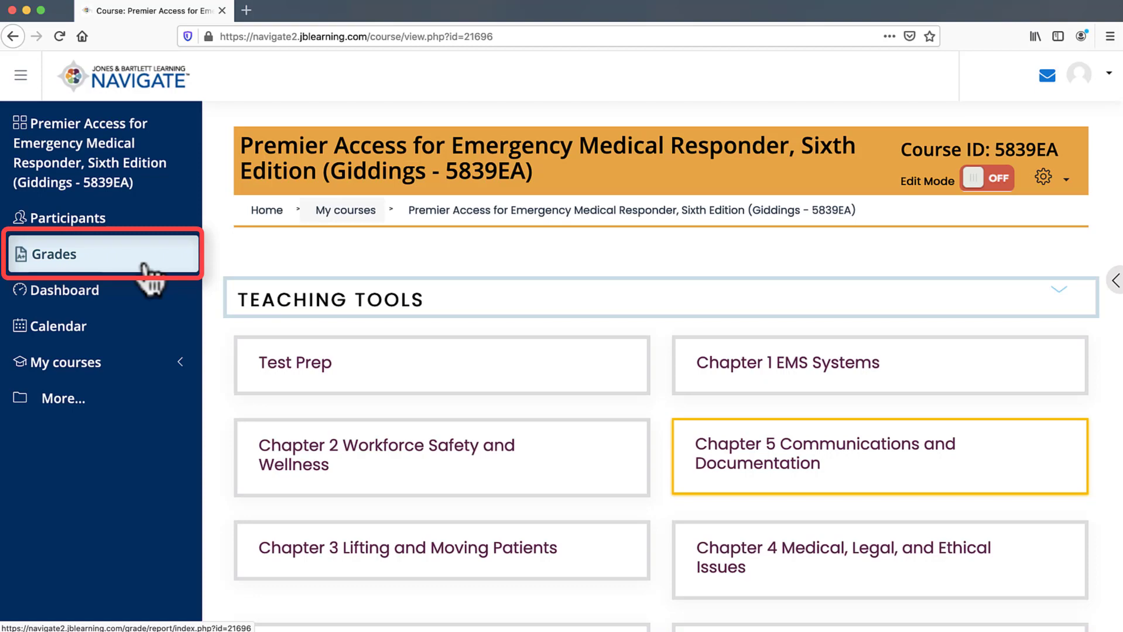
- Open the course's grades and go to the Gradebook setup page
click(143, 266)
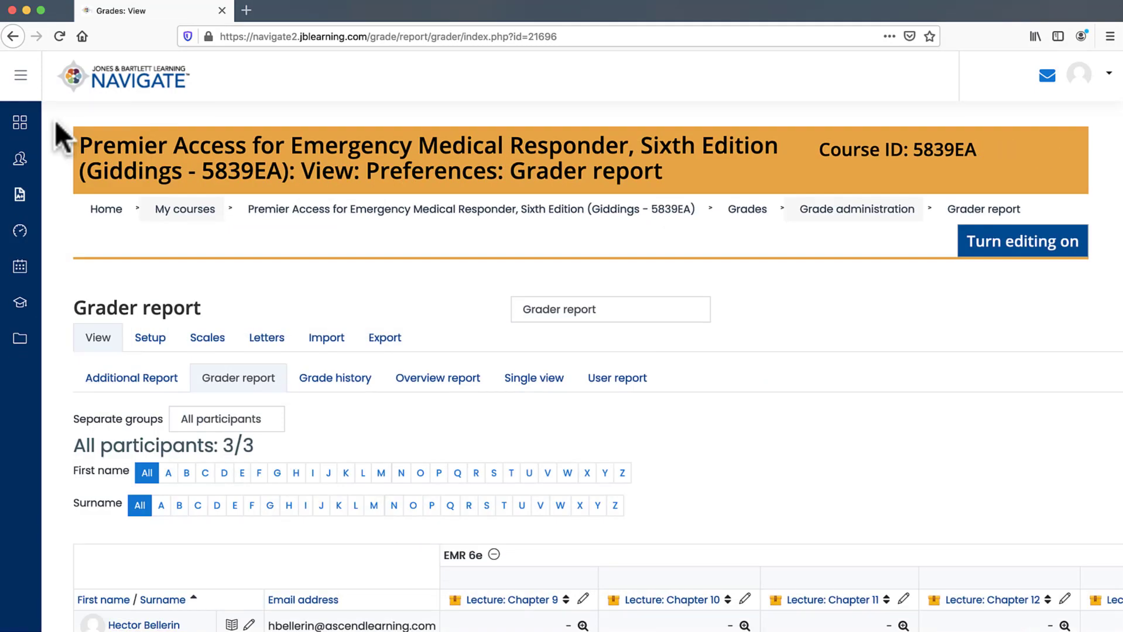
click(167, 349)
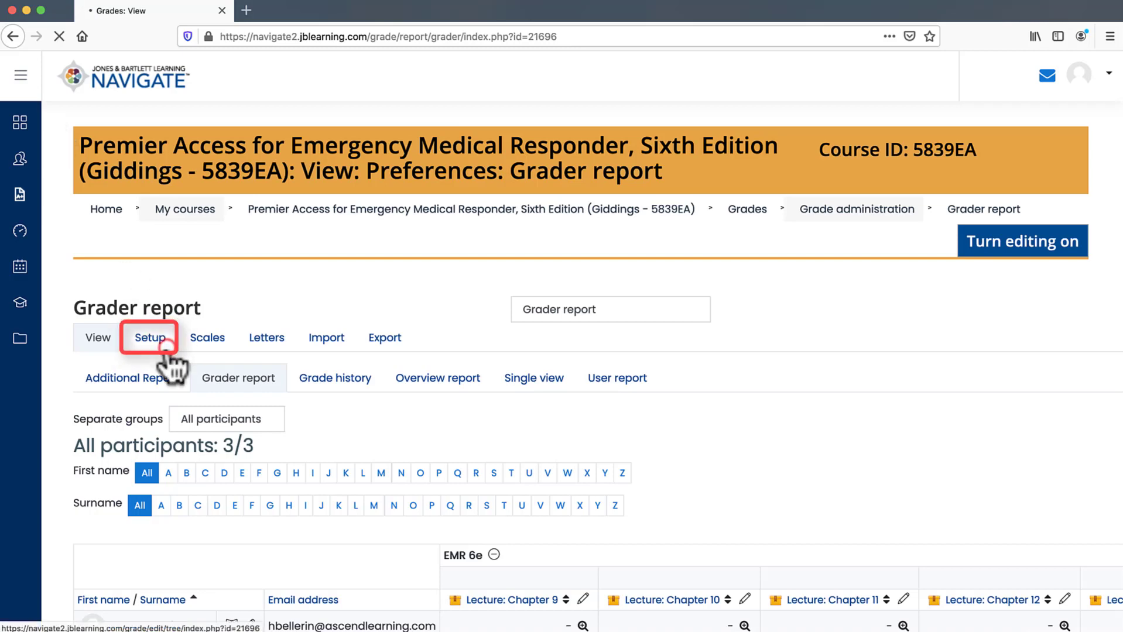
scroll(580, 351, down, 3)
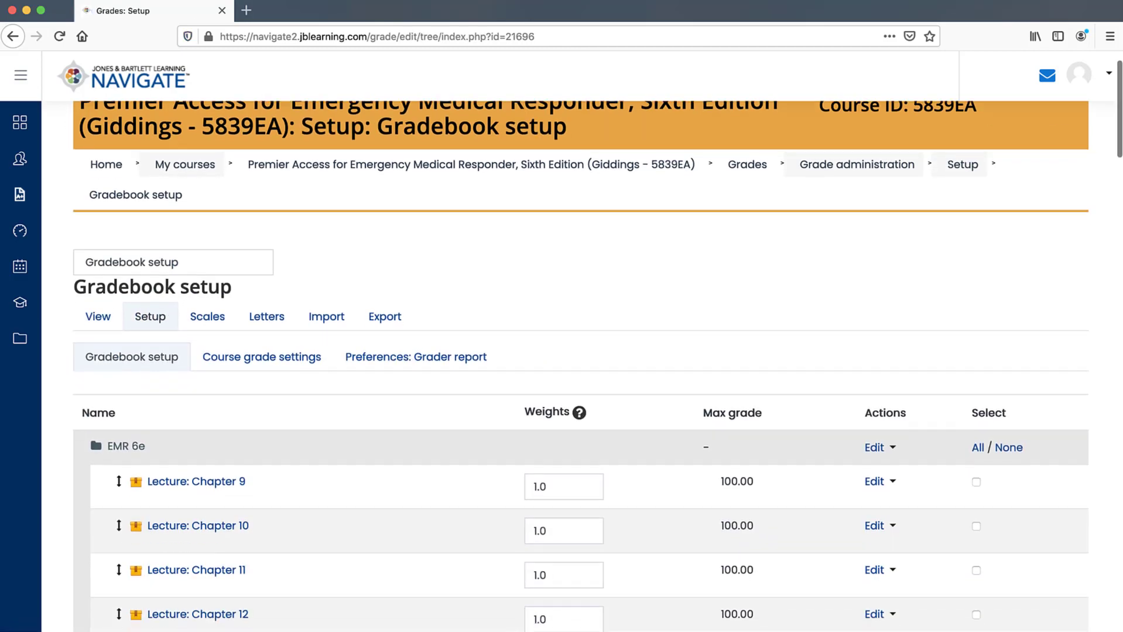
scroll(580, 351, down, 1)
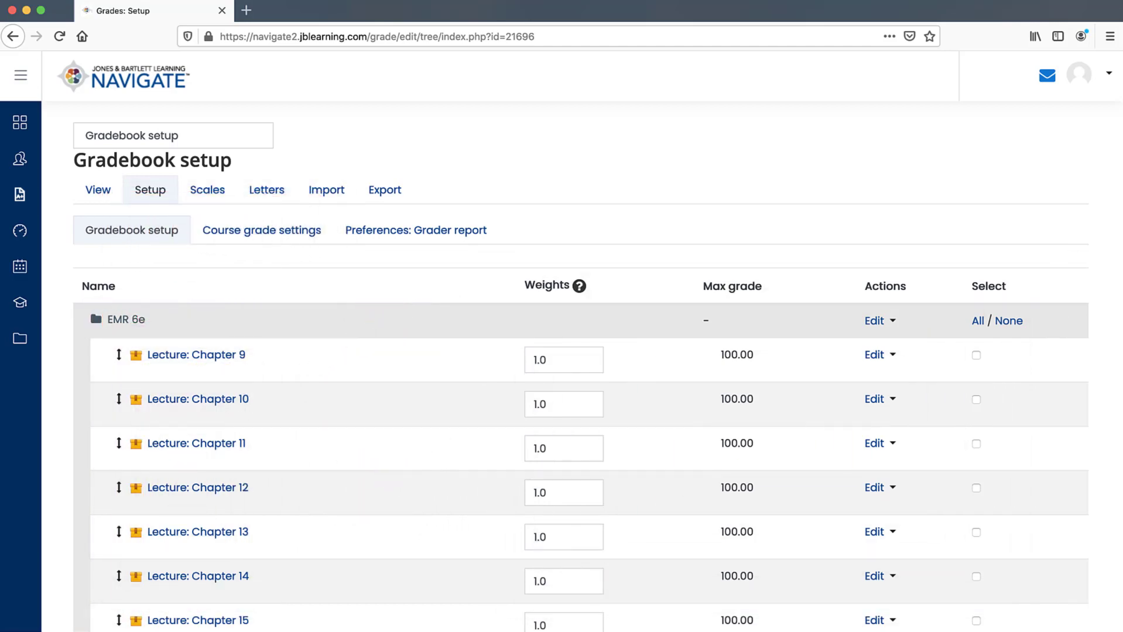
- Edit the settings of the top-level EMR 6e category and set its aggregation to Weighted mean of grades
click(879, 322)
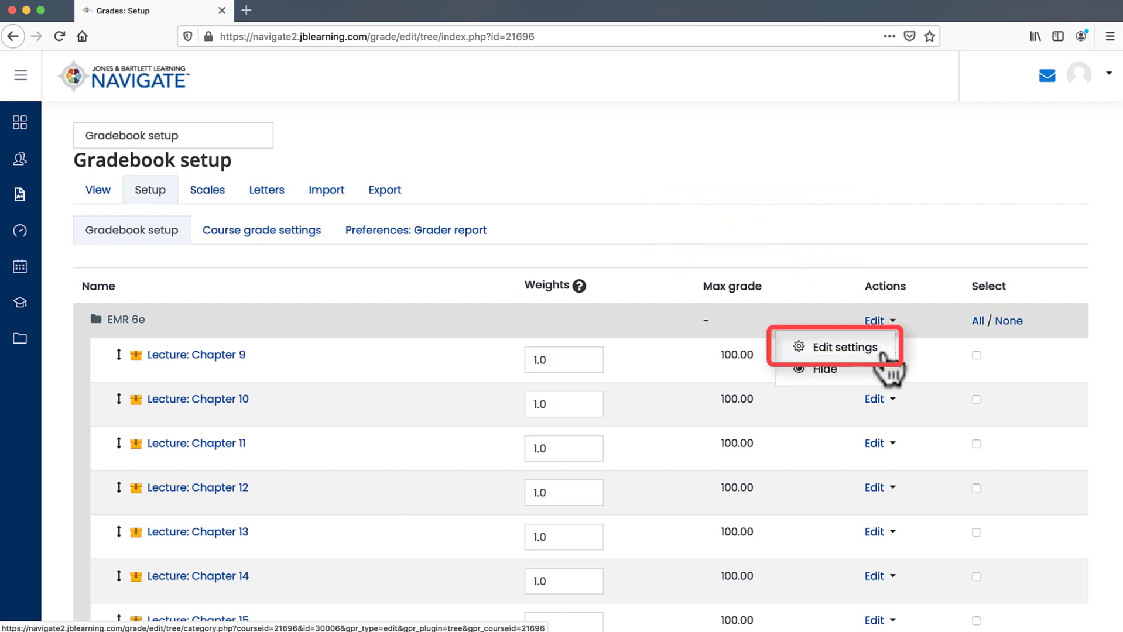
click(884, 349)
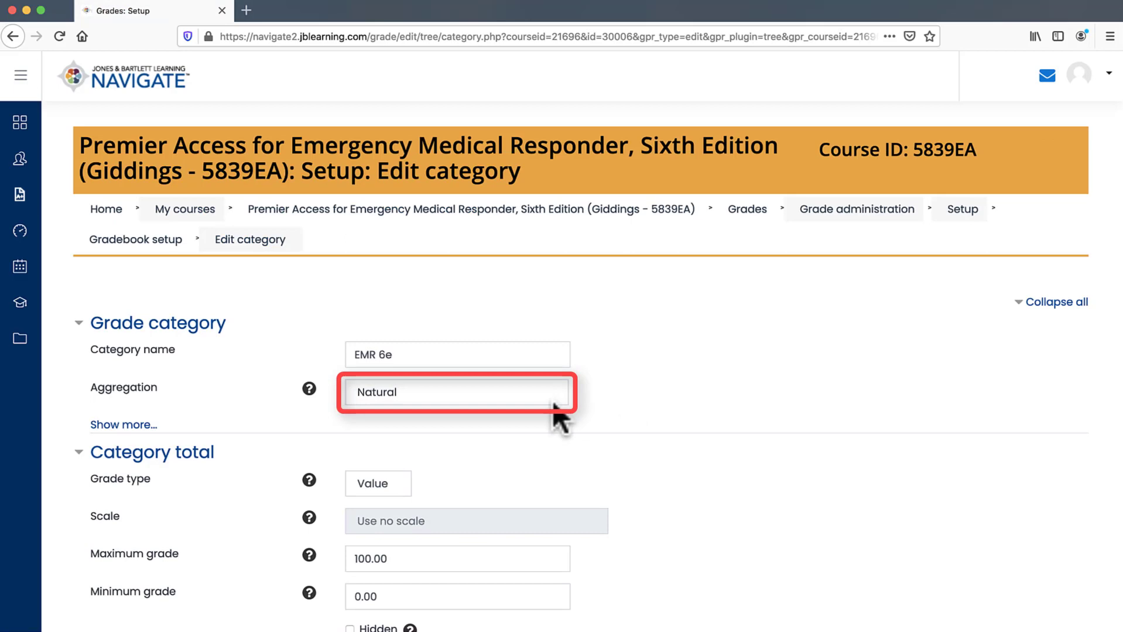
click(516, 402)
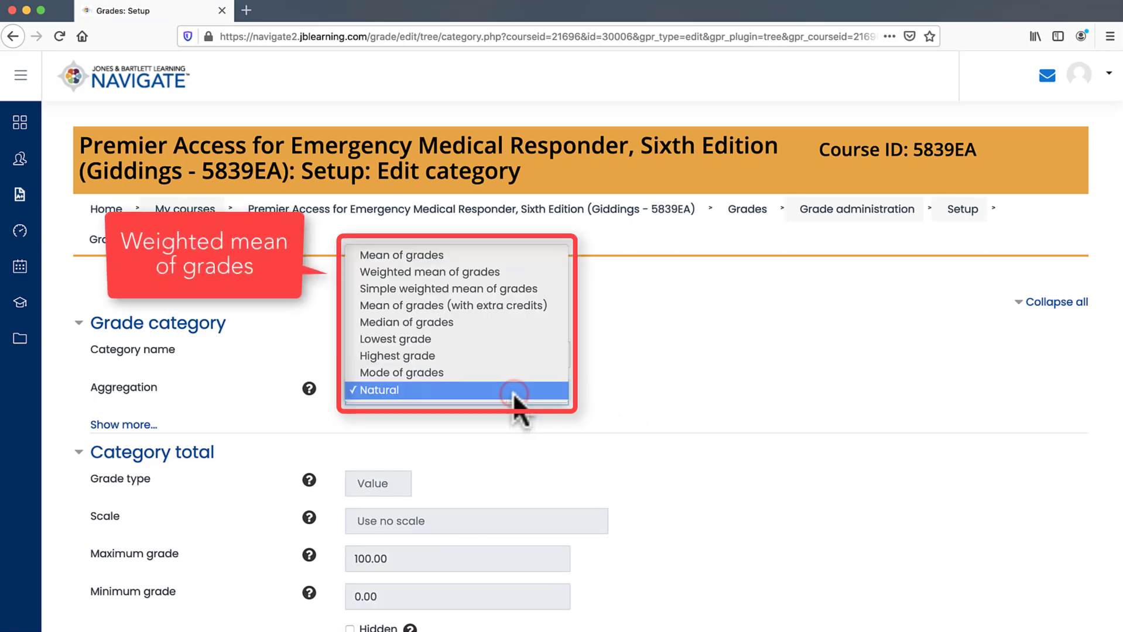
click(501, 267)
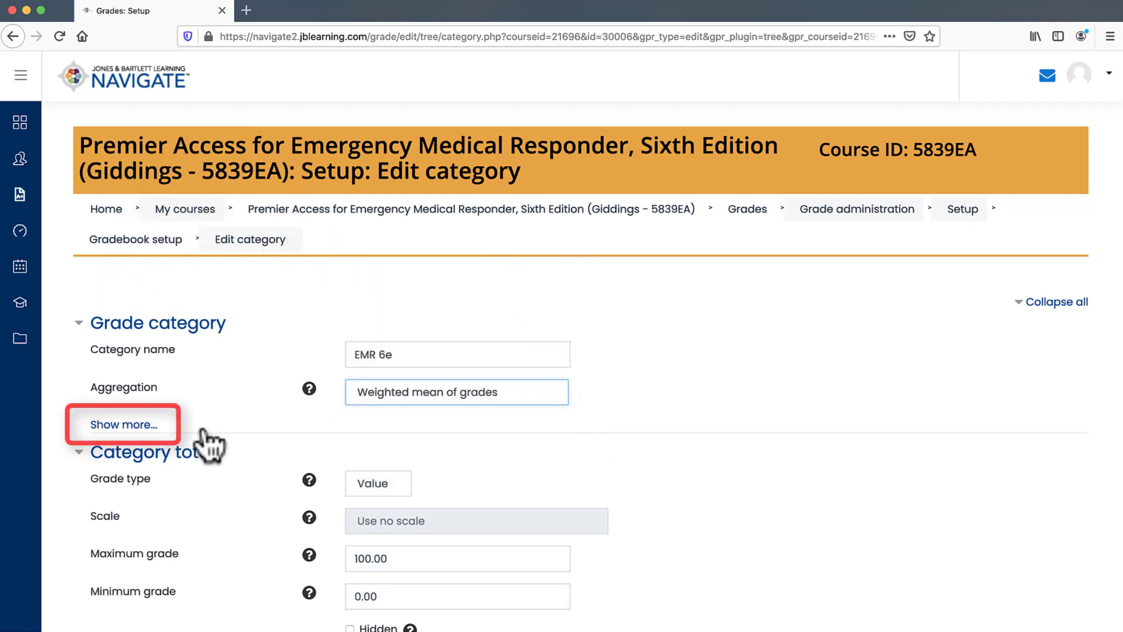
- Reveal the additional grade category options, then save the category settings and return to the gradebook setup
click(118, 427)
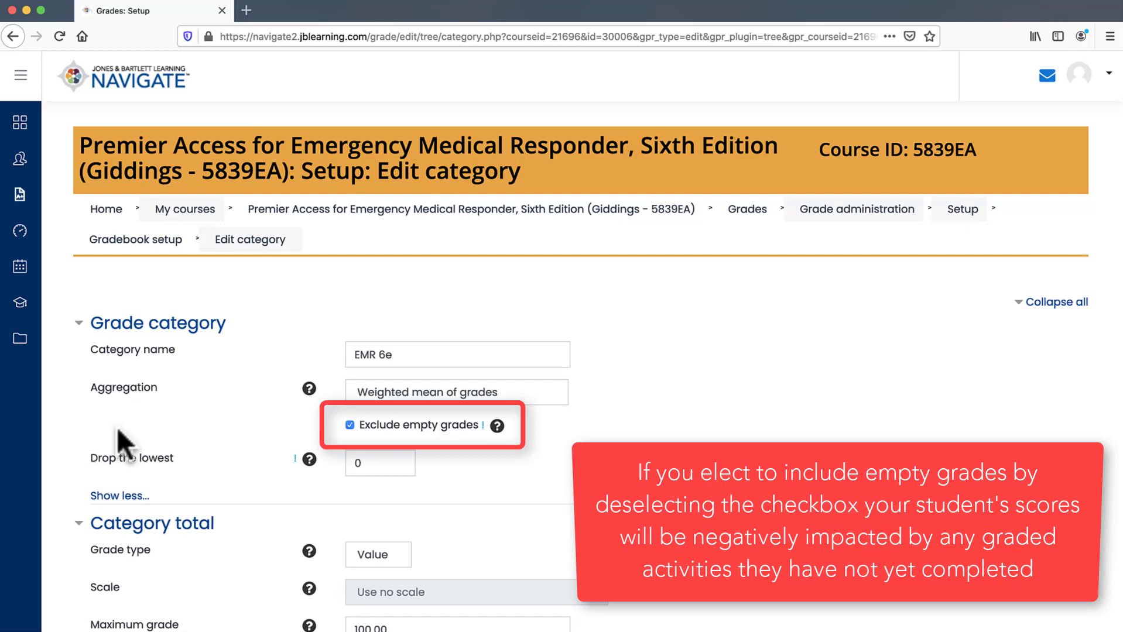
scroll(120, 439, down, 5)
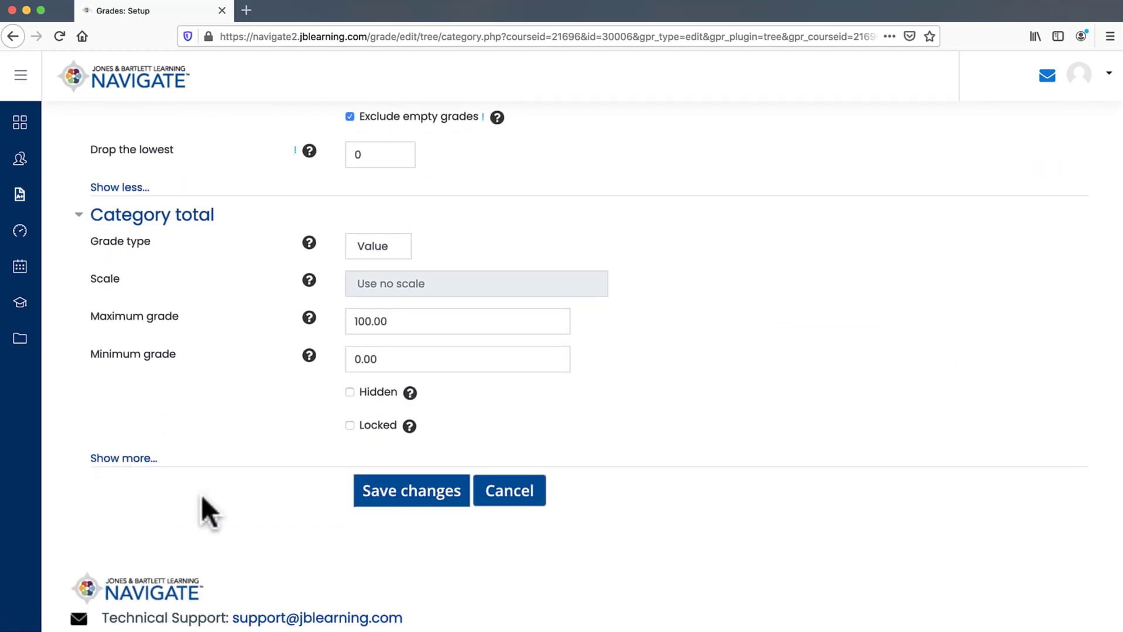
click(375, 502)
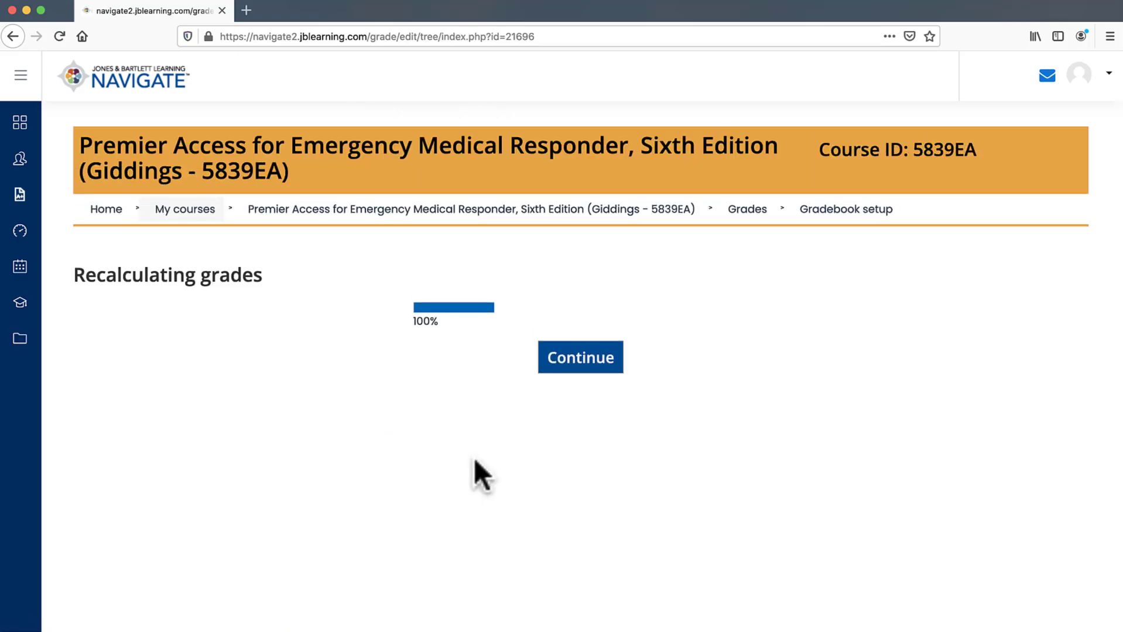
click(559, 366)
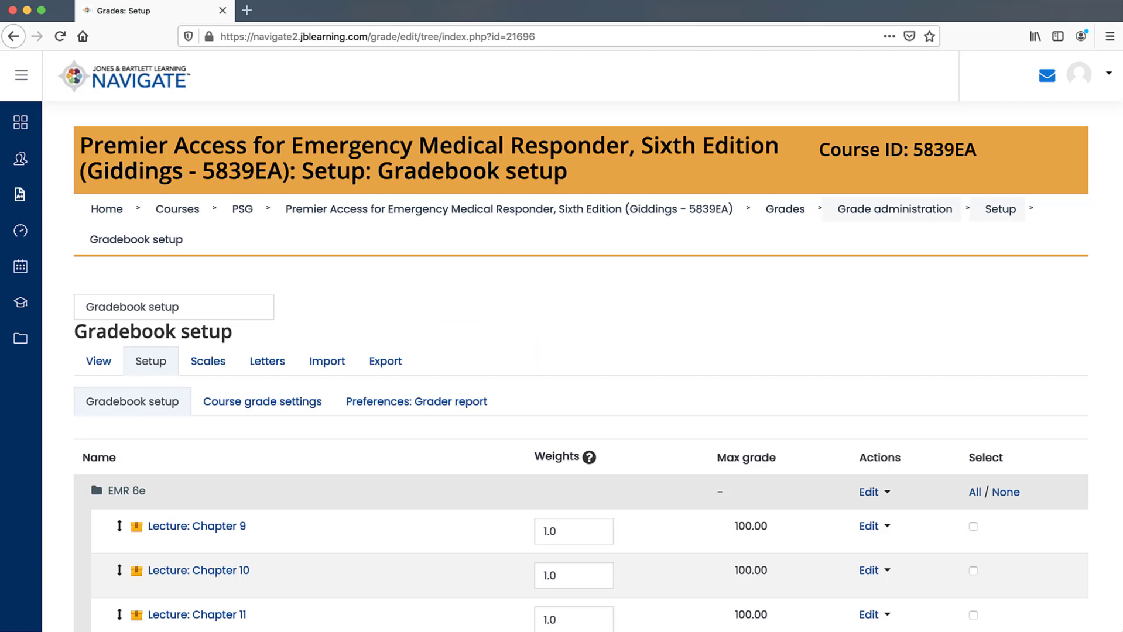
- Add a grade category named Tests with Simple weighted mean of grades as its aggregation, and save it
scroll(580, 374, down, 5)
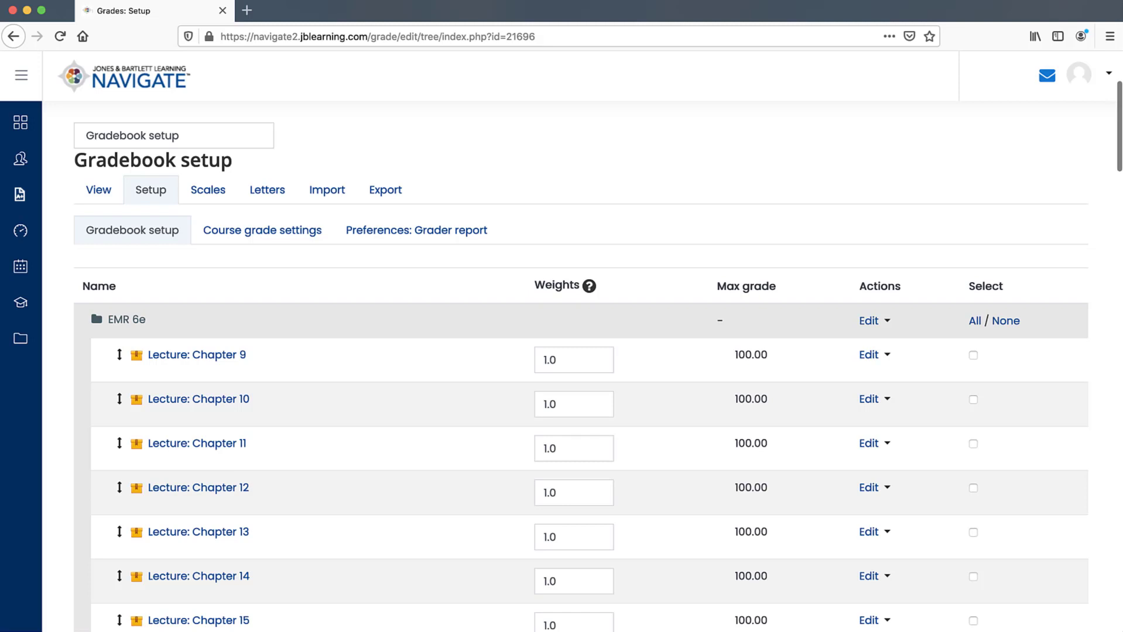
scroll(581, 363, down, 12)
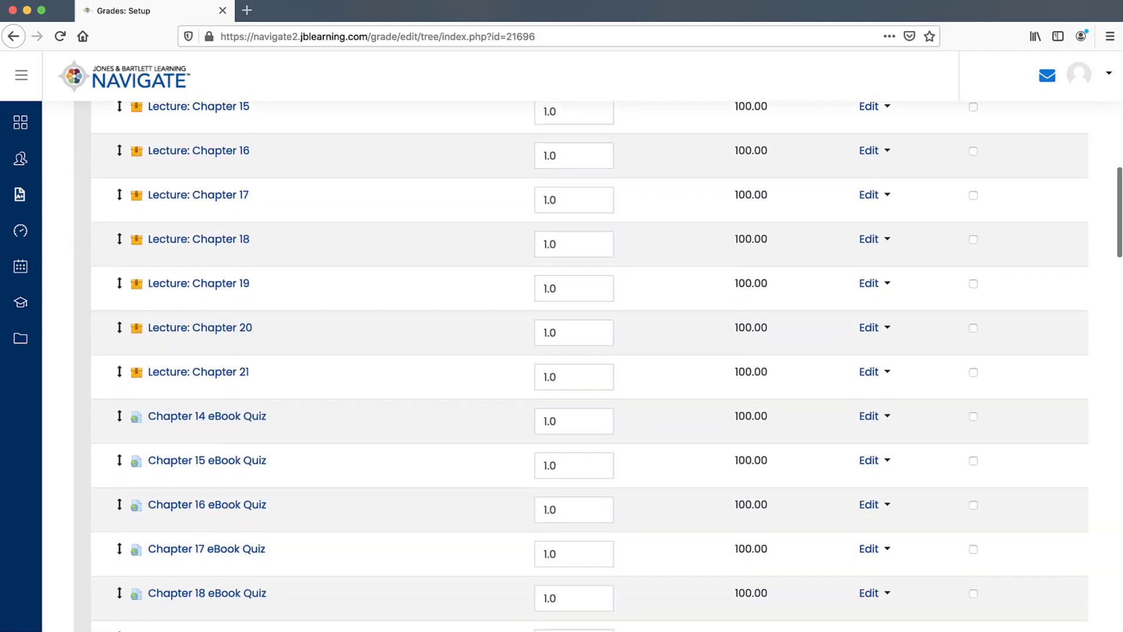
scroll(581, 363, down, 15)
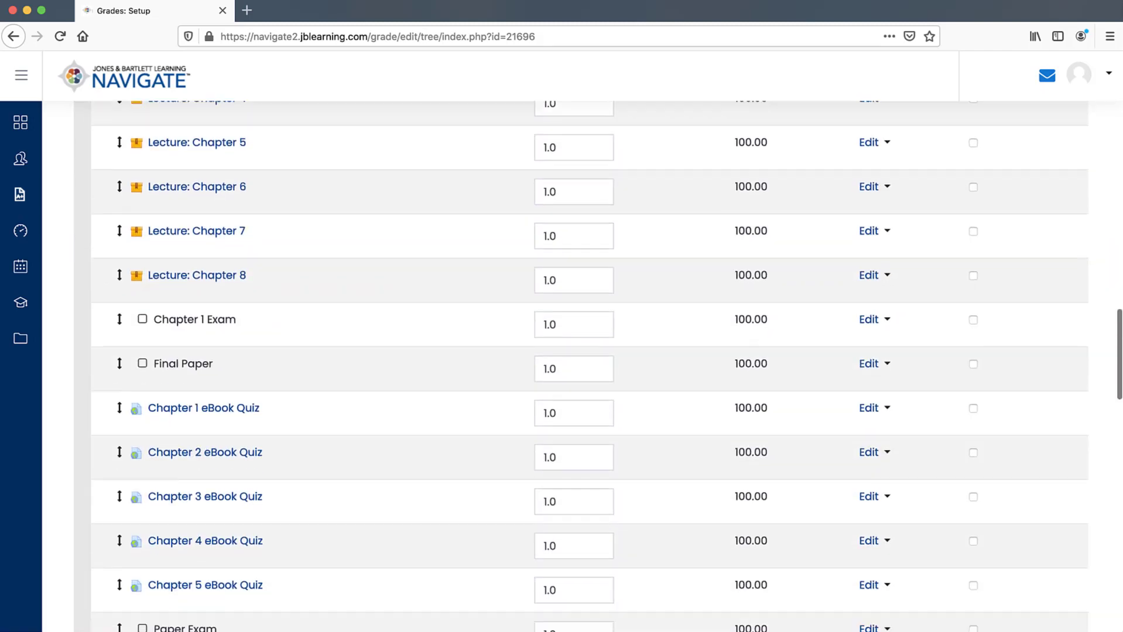
scroll(581, 363, down, 15)
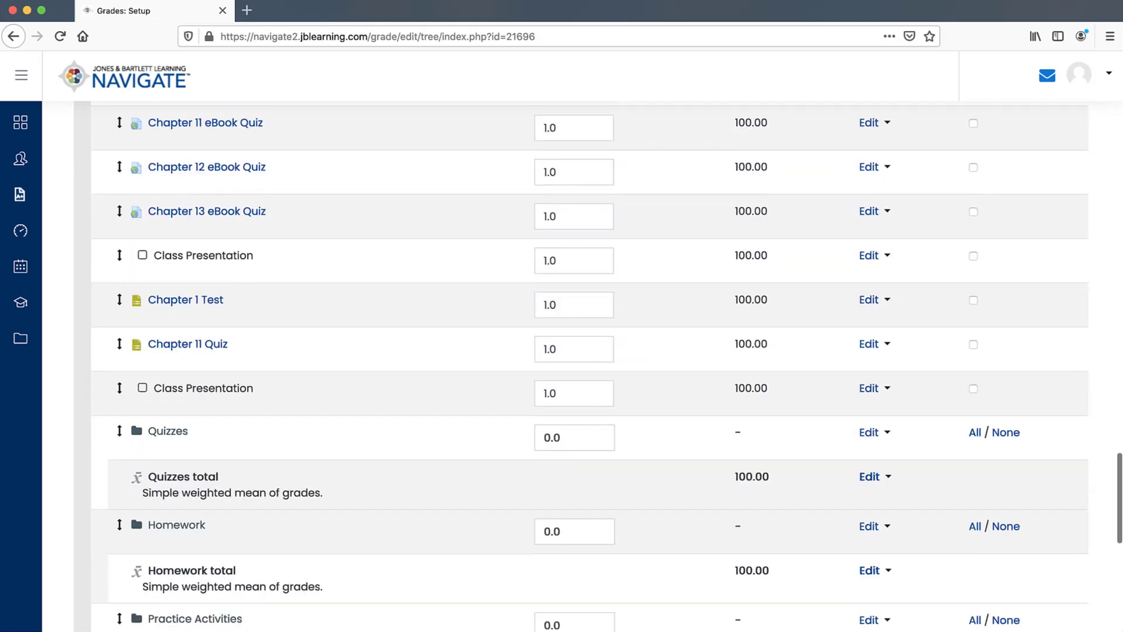
scroll(581, 363, down, 5)
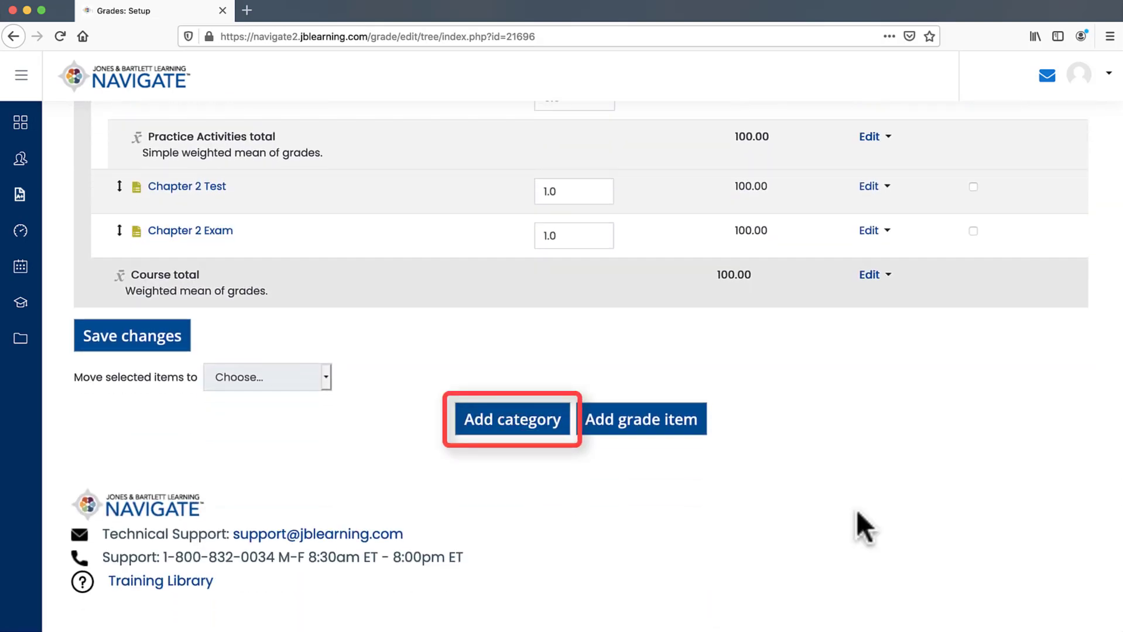
click(509, 433)
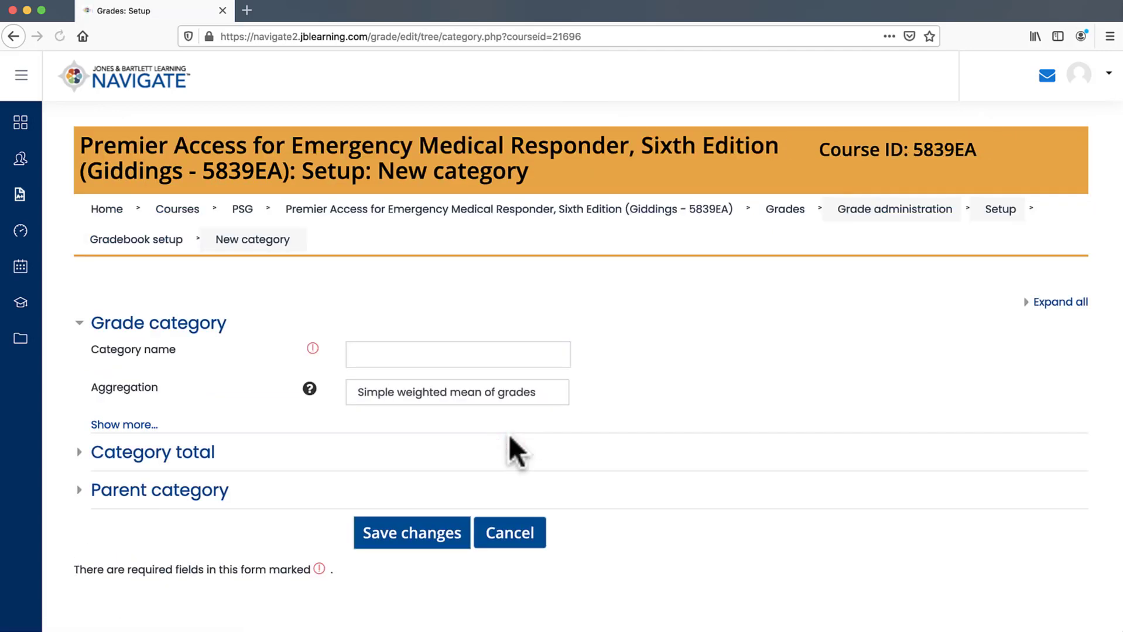
click(541, 355)
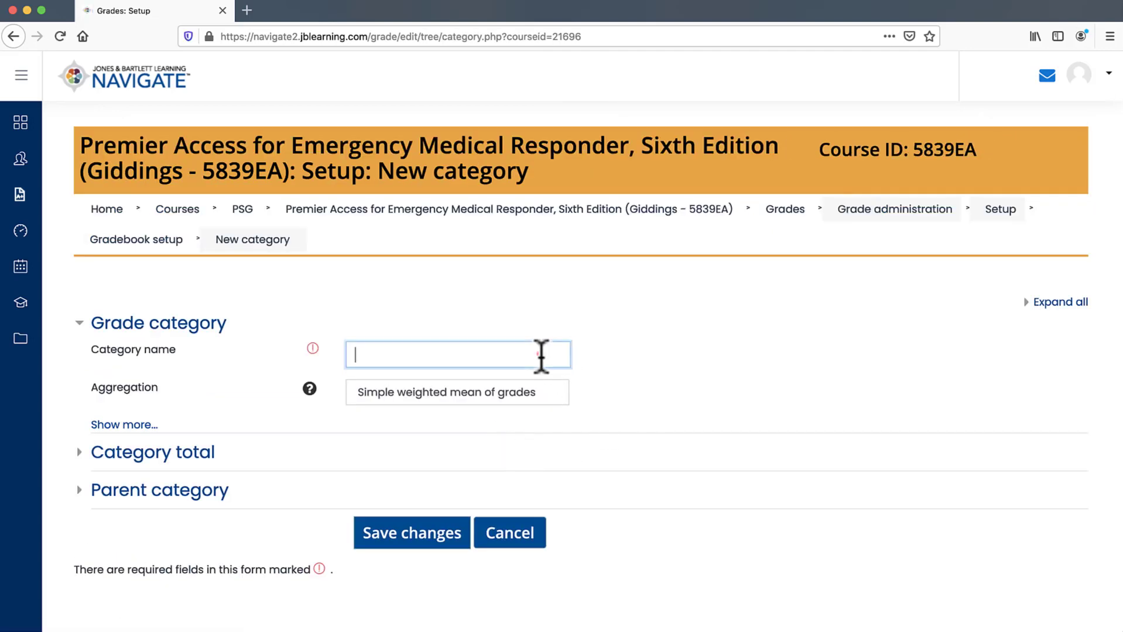
text(Tests)
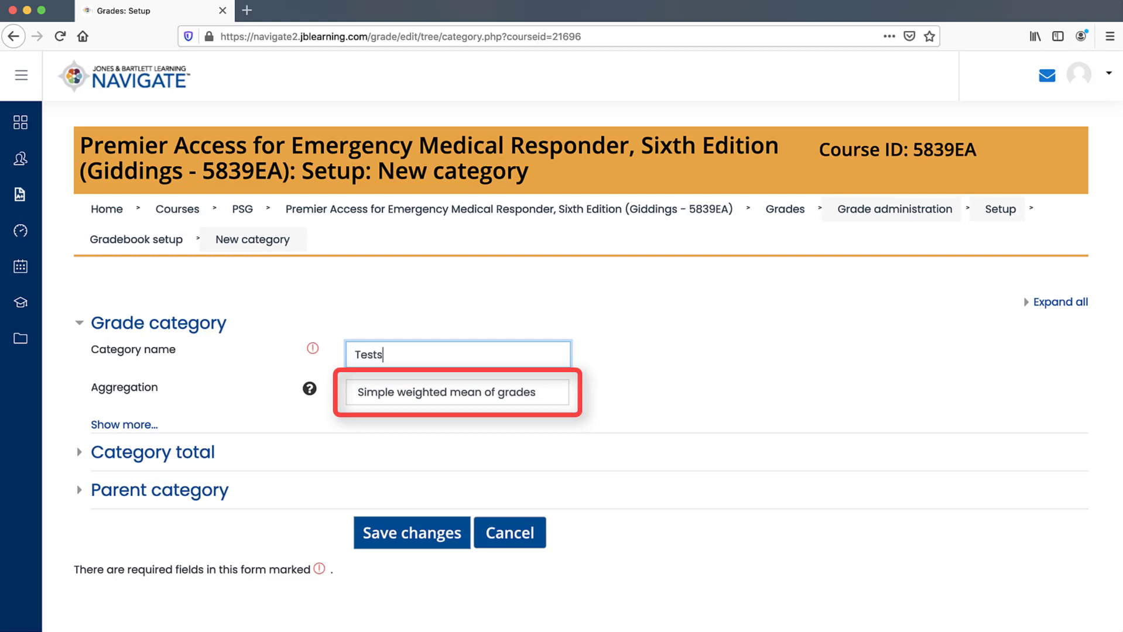
click(431, 400)
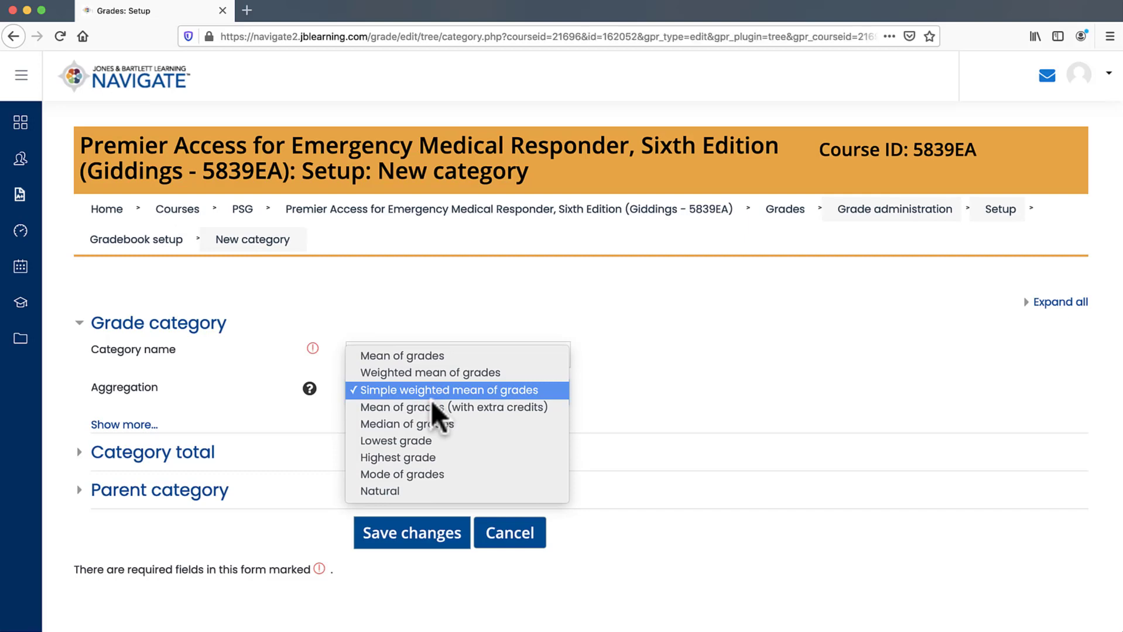
click(431, 395)
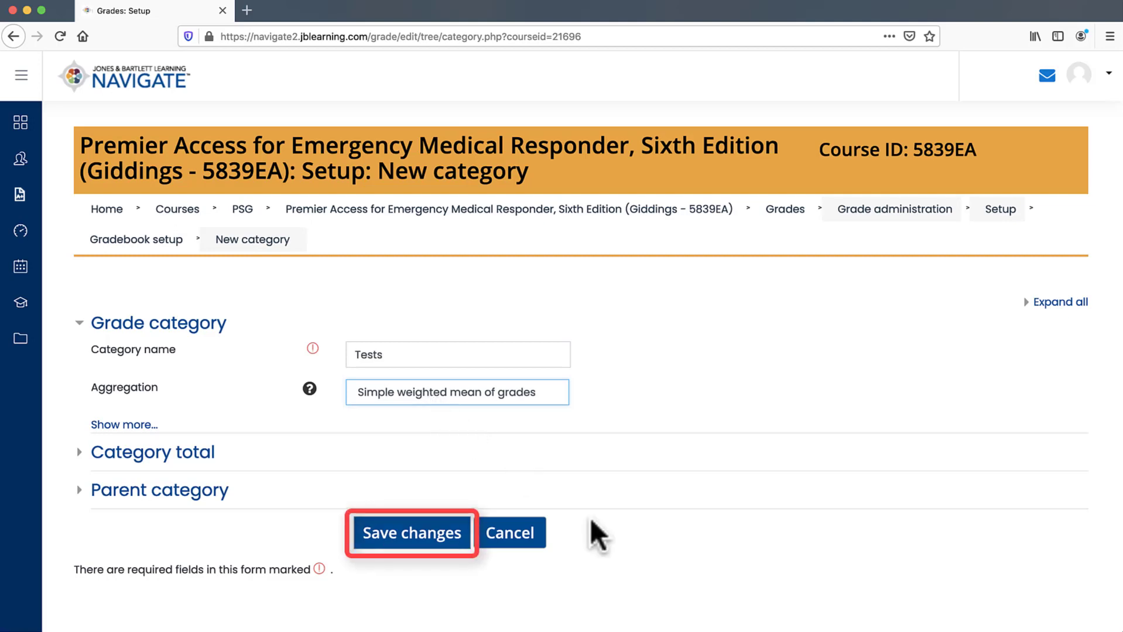
click(453, 542)
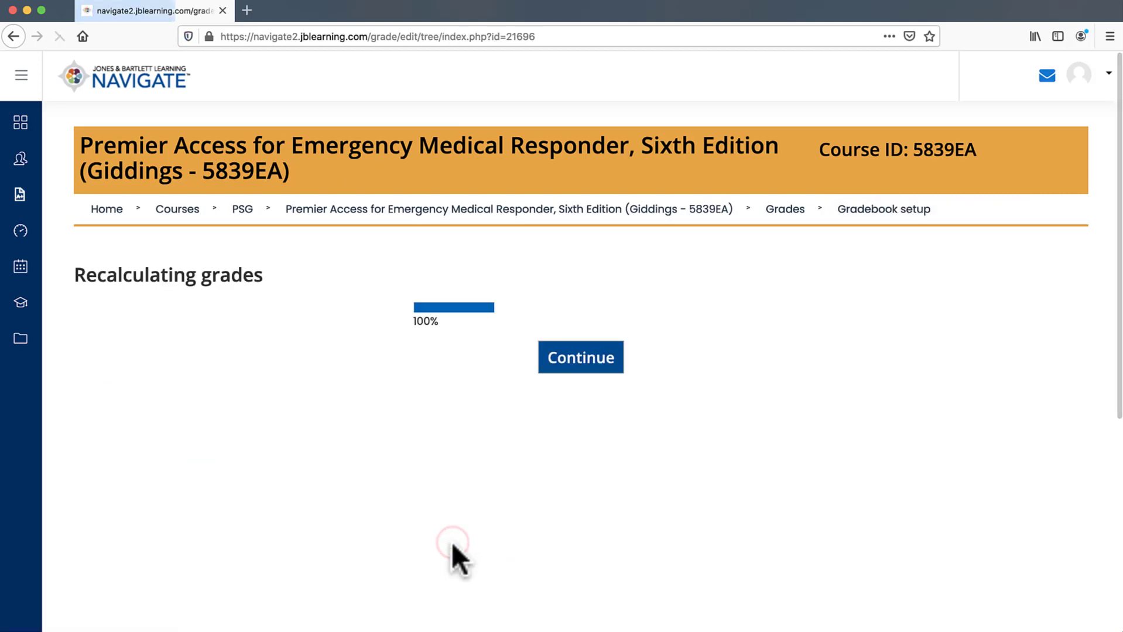
click(569, 364)
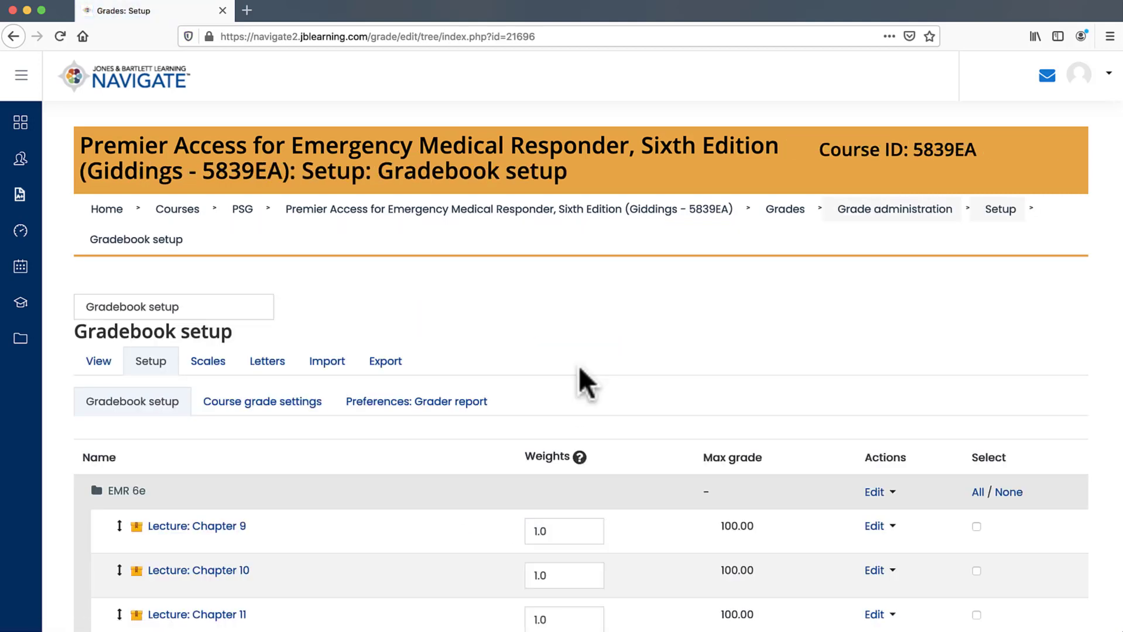
- Set the weight of the Quizzes category to 30 and the Homework category to 20
scroll(578, 366, down, 20)
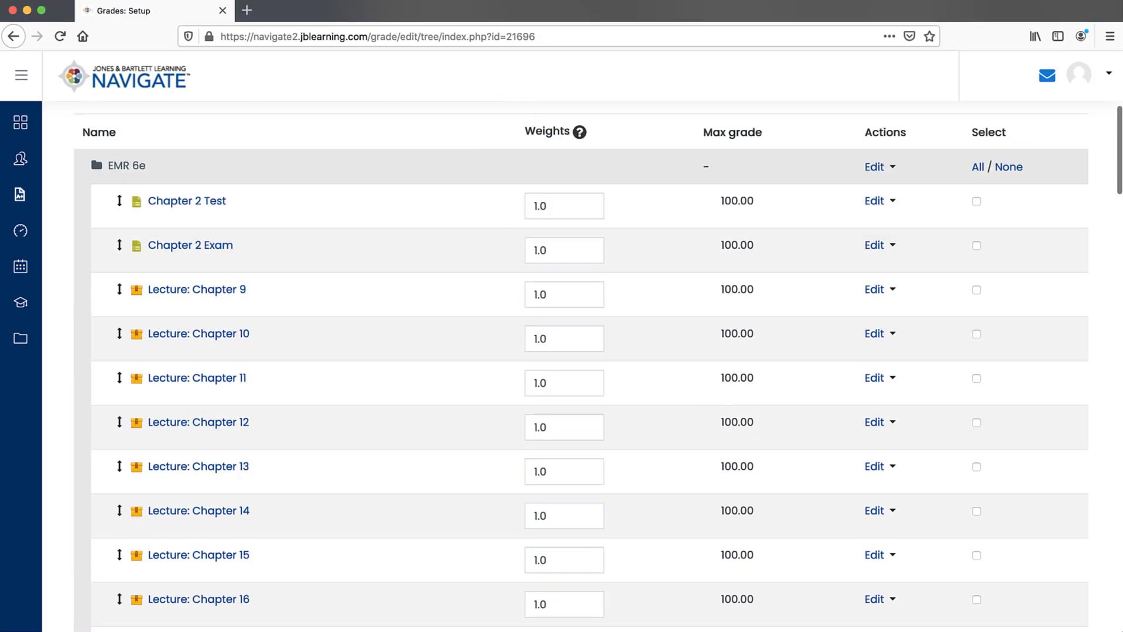
scroll(578, 366, down, 15)
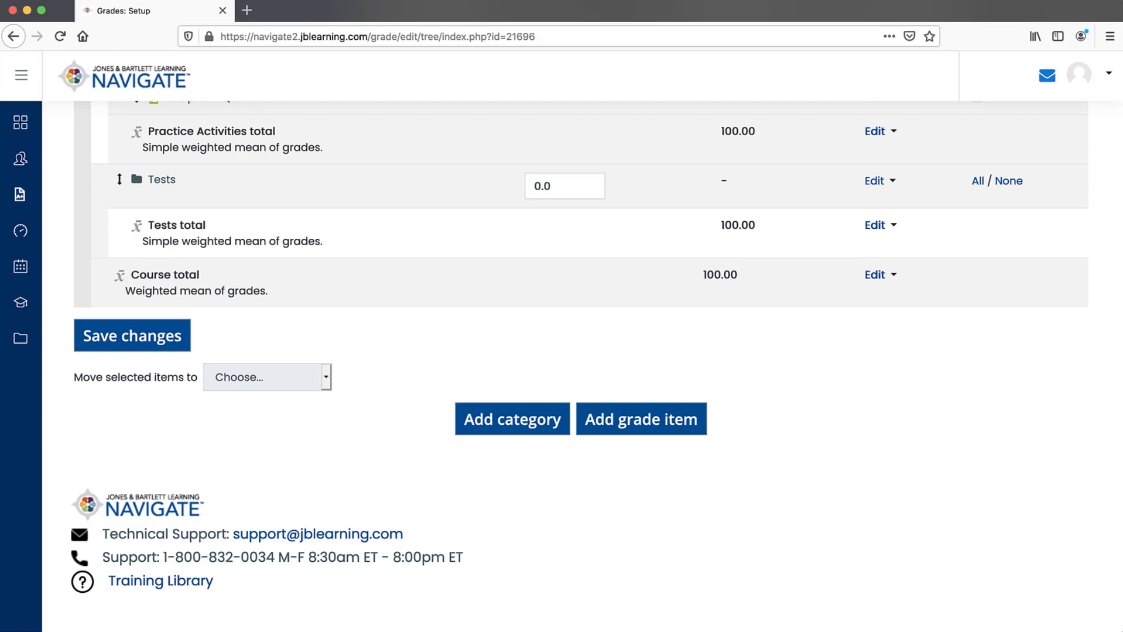
scroll(580, 363, up, 5)
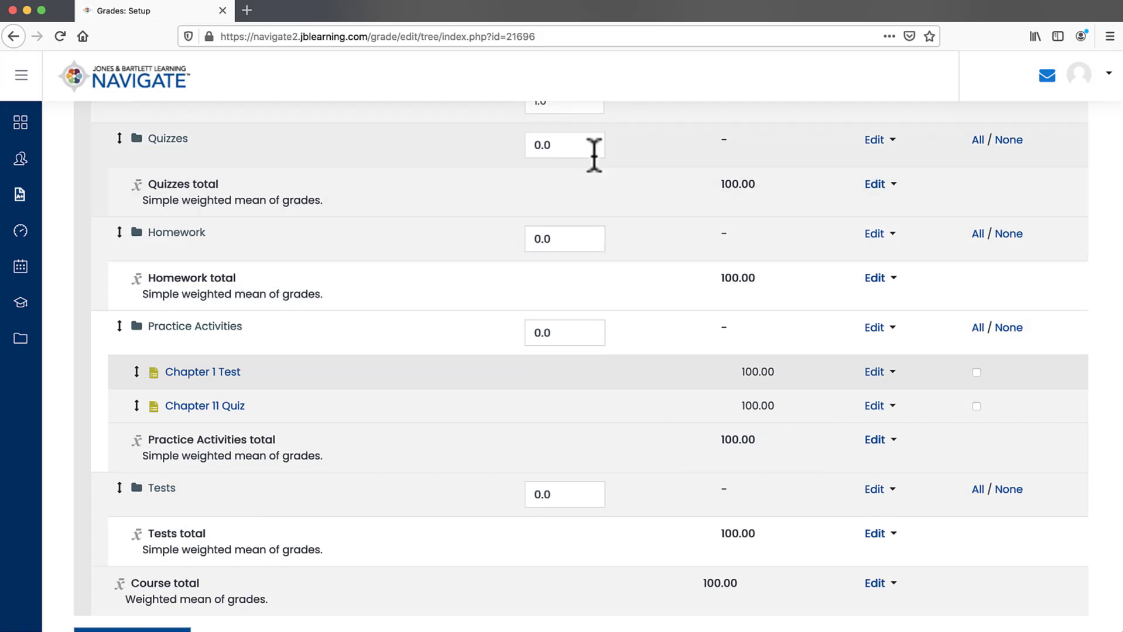
drag(559, 145, 526, 143)
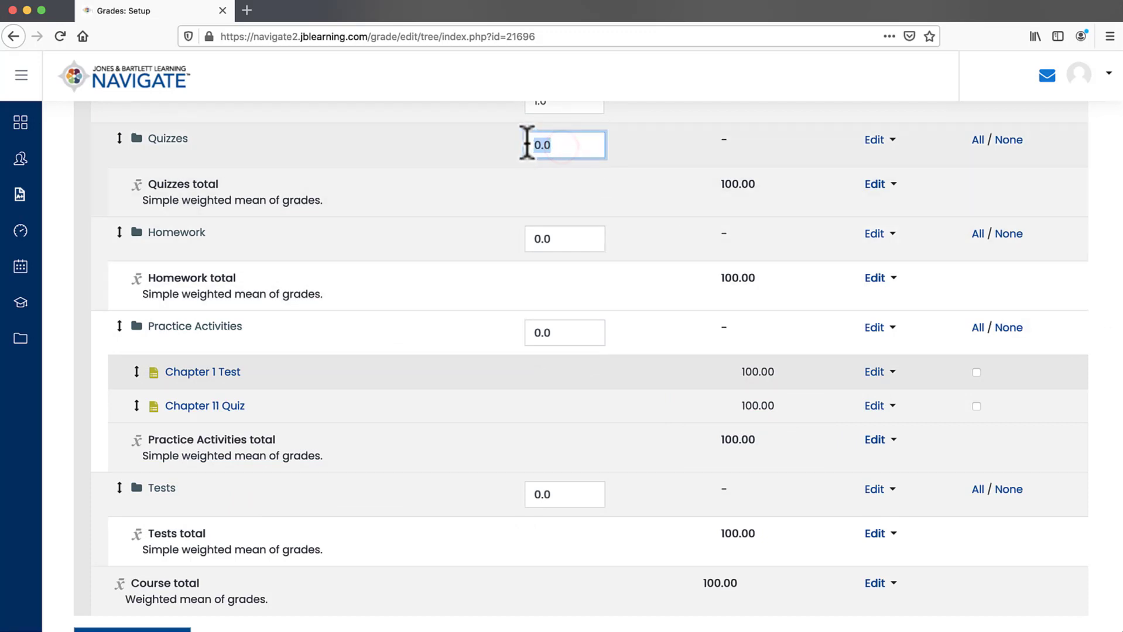
text(30)
click(536, 166)
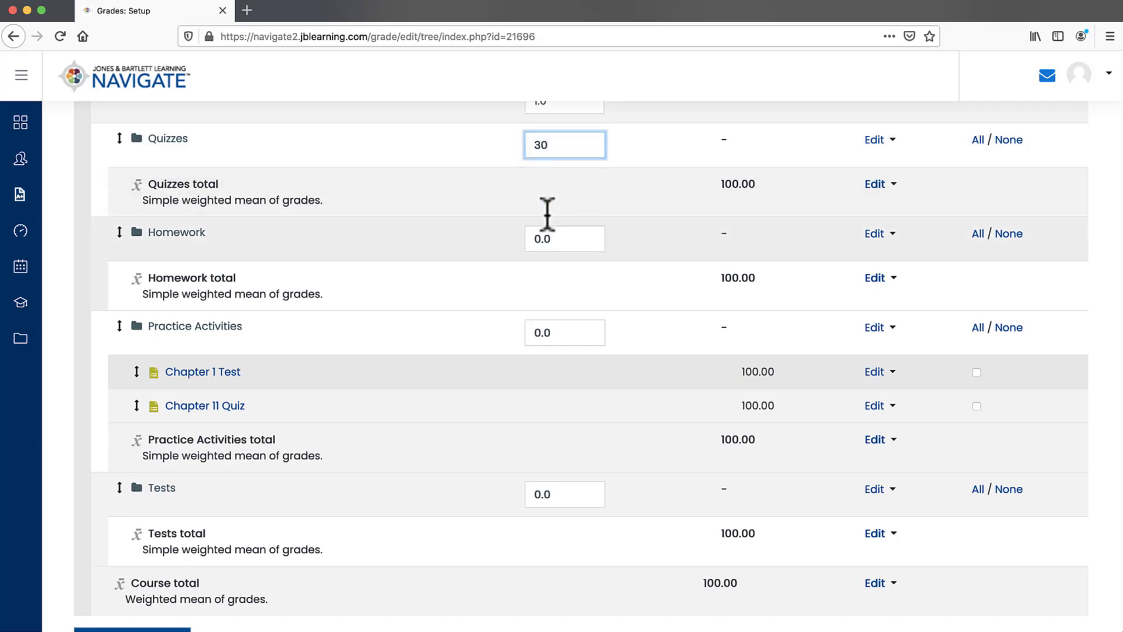
drag(535, 240, 553, 240)
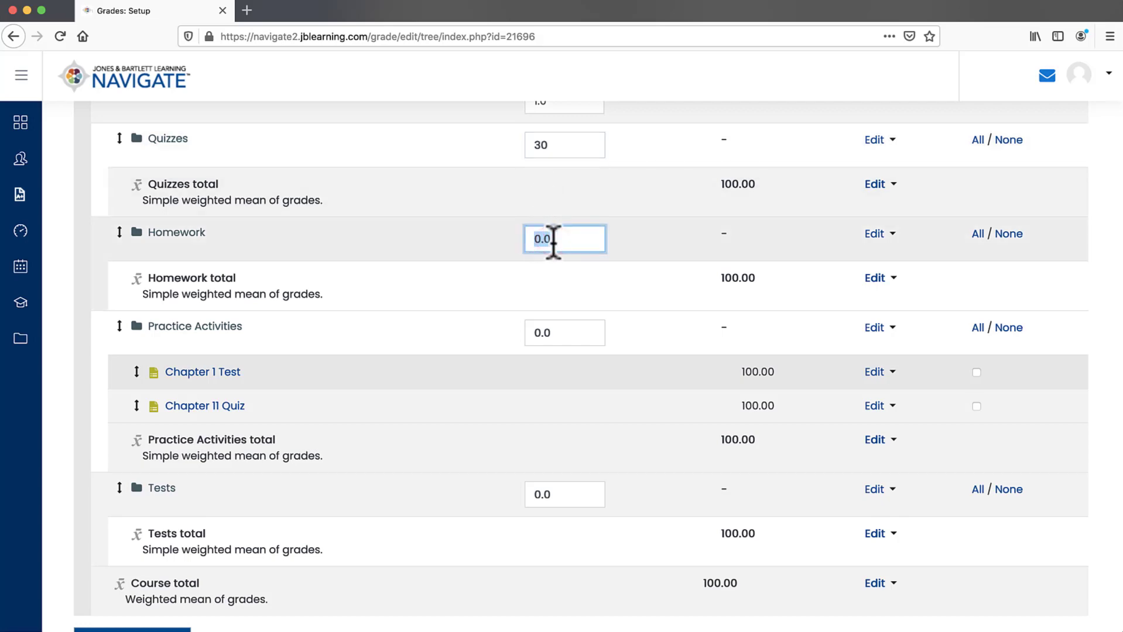
text(20)
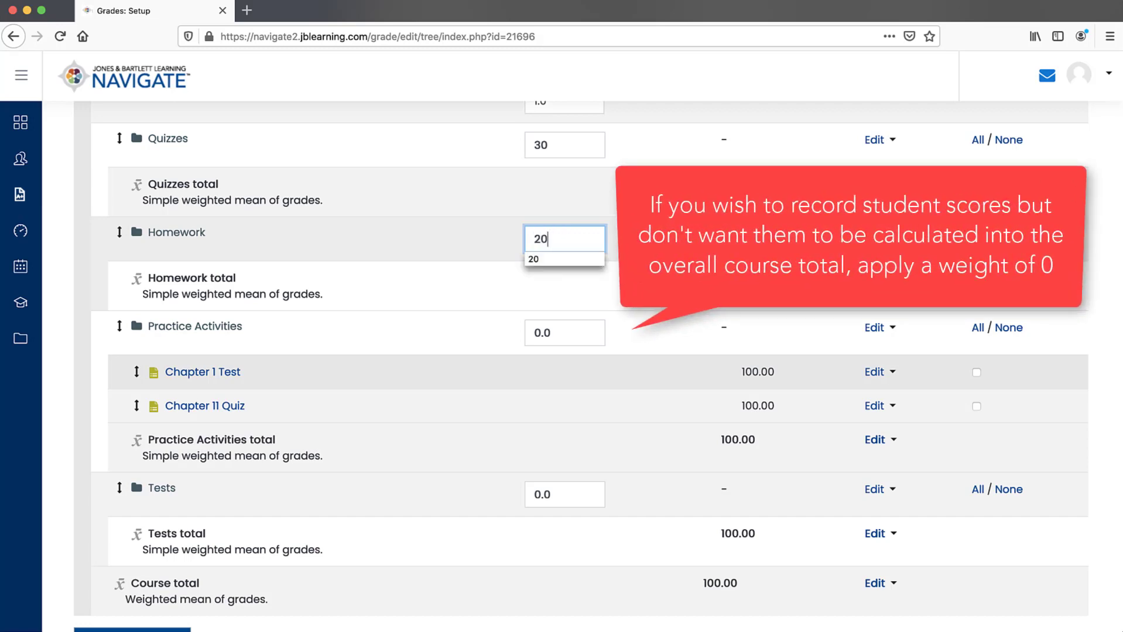
click(536, 259)
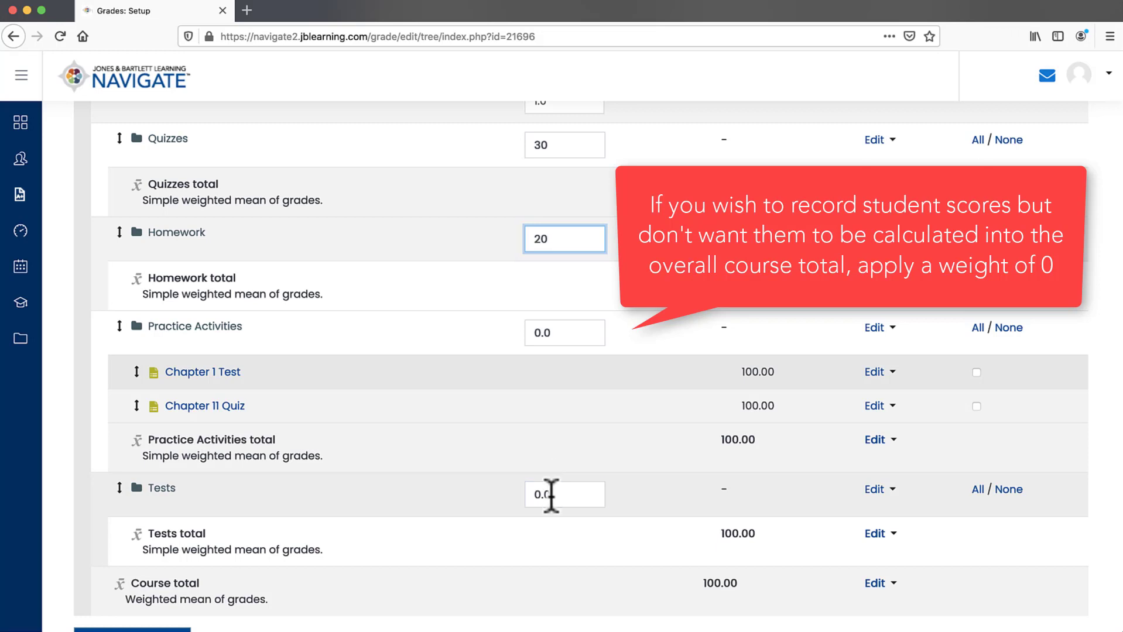
- Set the weight of the Tests category to 50, save the category weights and return to the gradebook setup
drag(546, 493, 531, 493)
text(50)
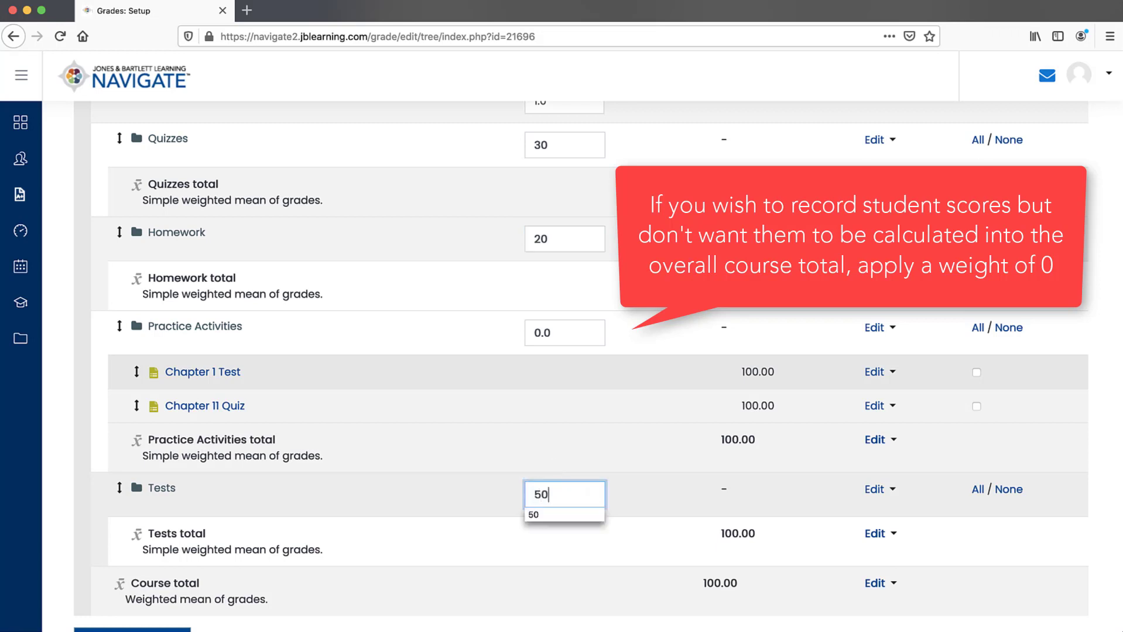
click(530, 515)
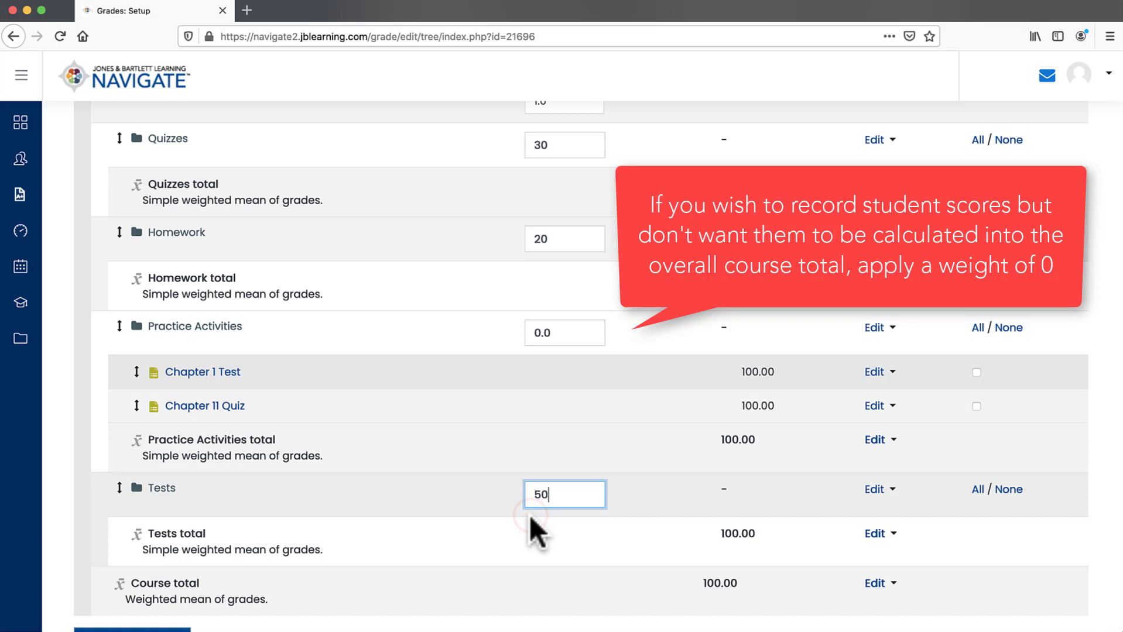
scroll(529, 515, down, 5)
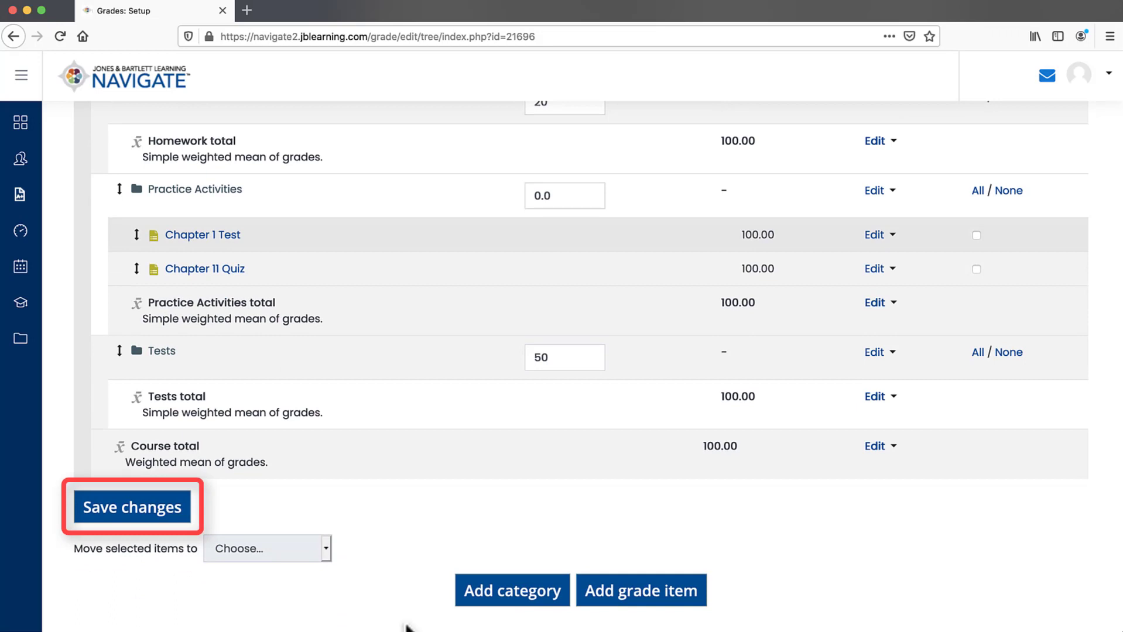
click(168, 516)
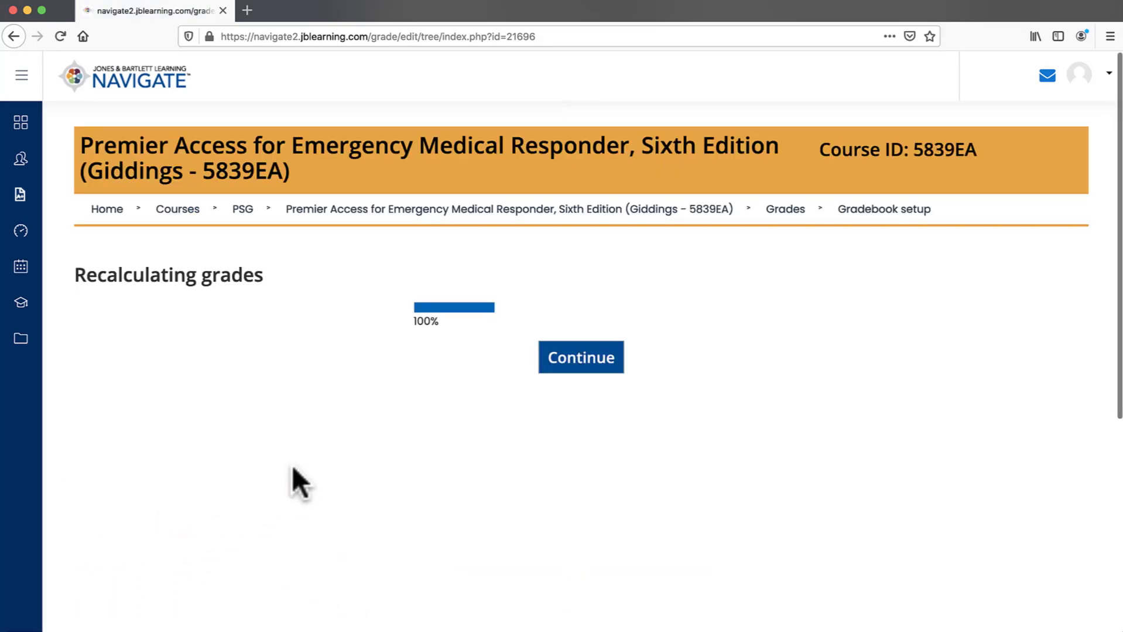
click(552, 368)
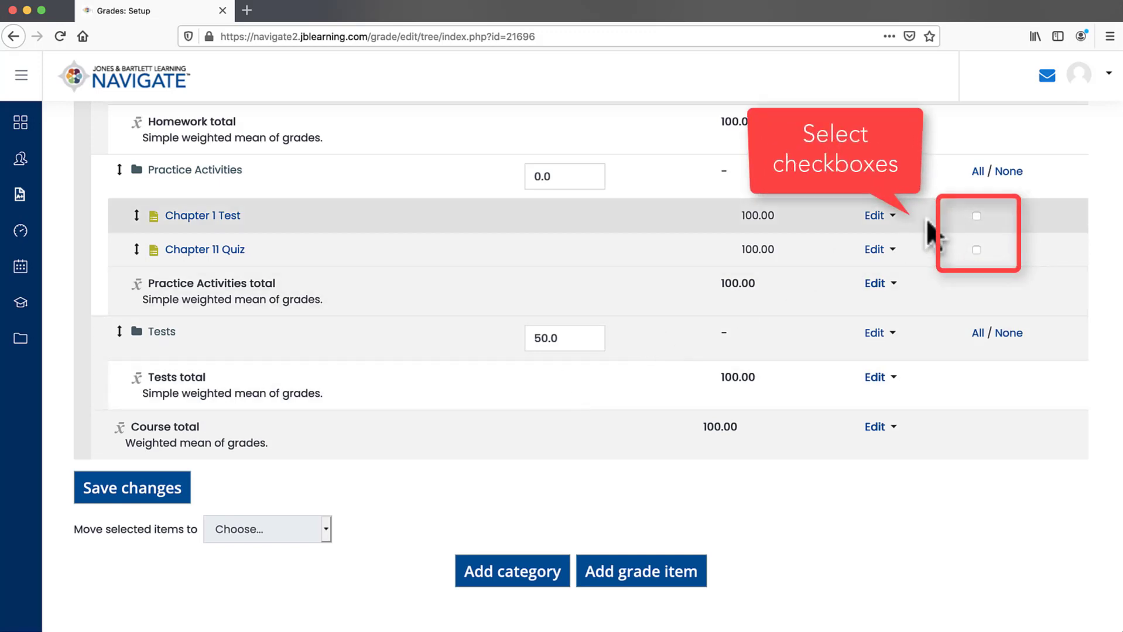
- Move the Chapter 1 Test and Chapter 11 Quiz items from Practice Activities into the Tests category and return to the gradebook setup
click(976, 216)
click(976, 250)
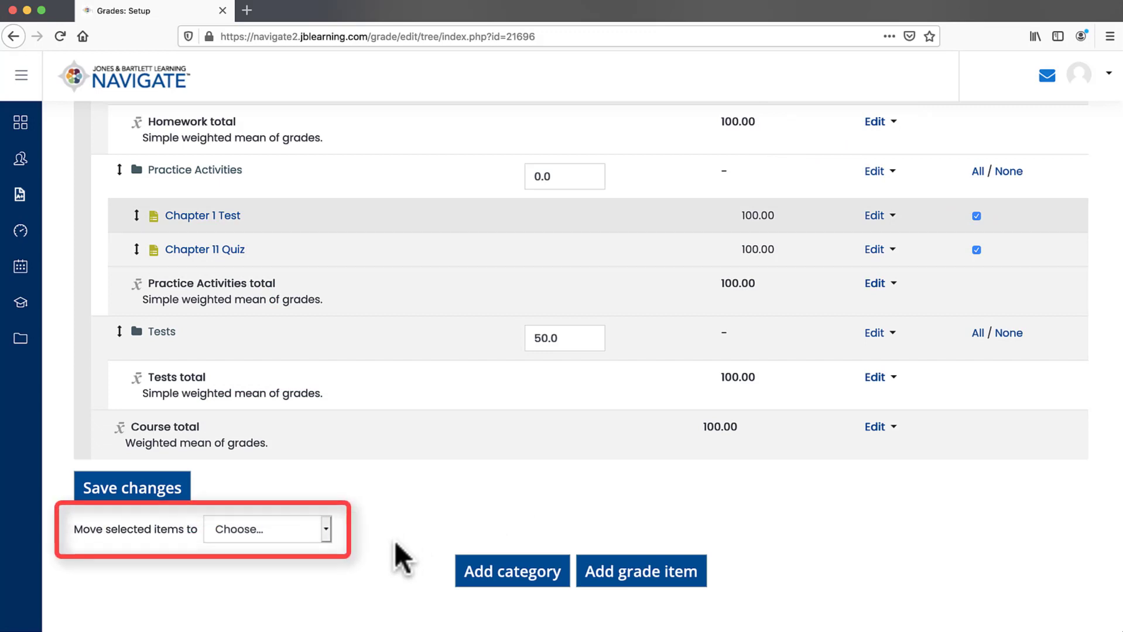
click(325, 530)
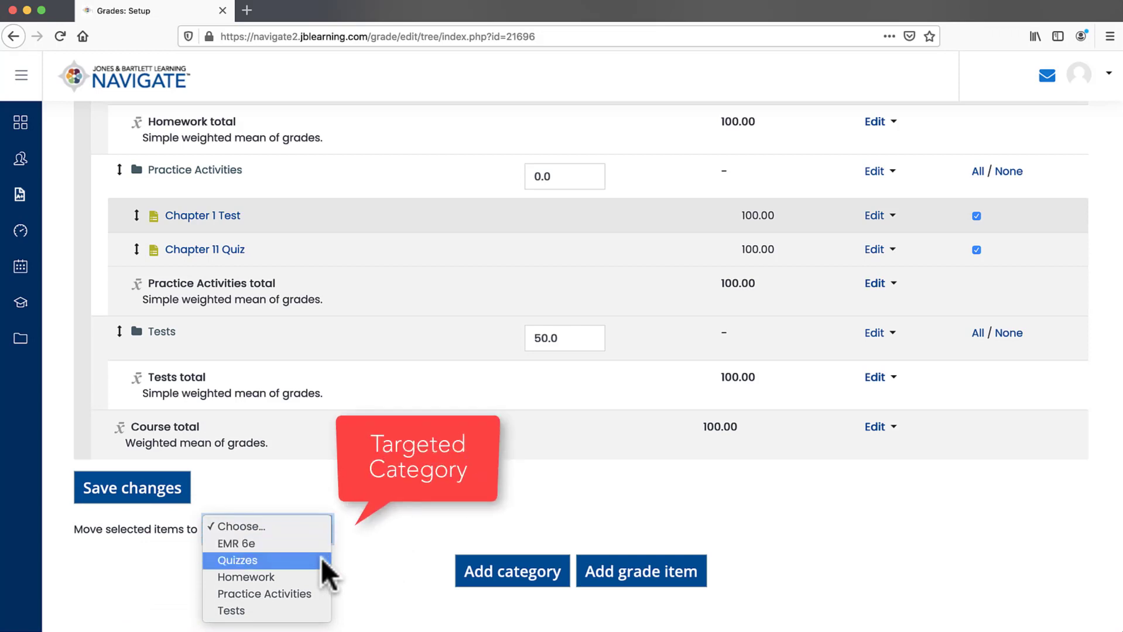
click(321, 612)
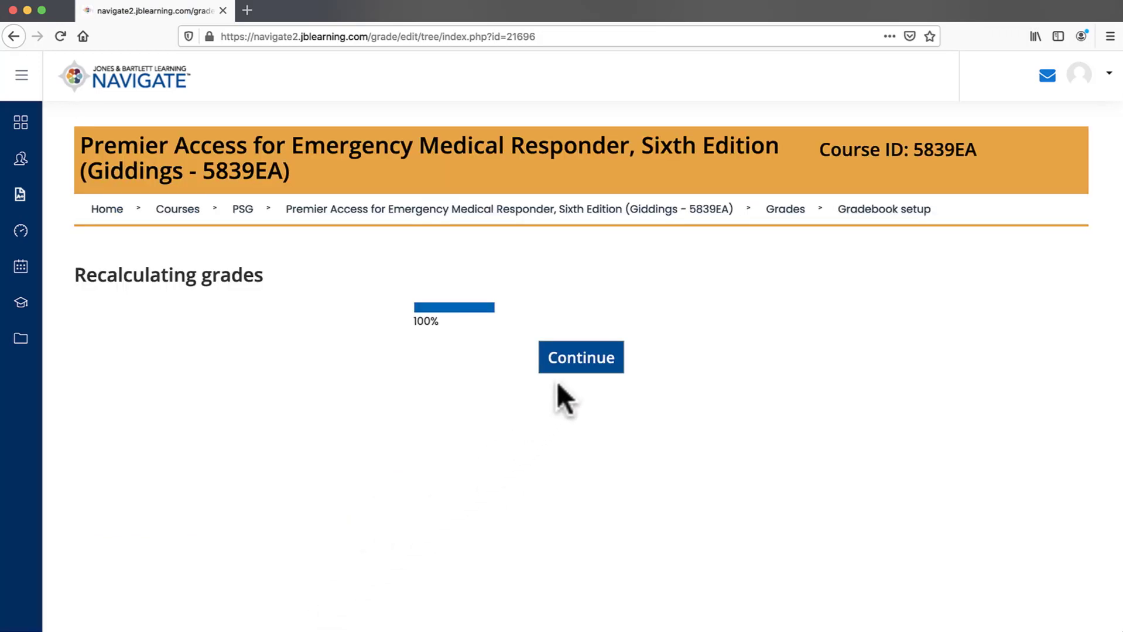
click(564, 376)
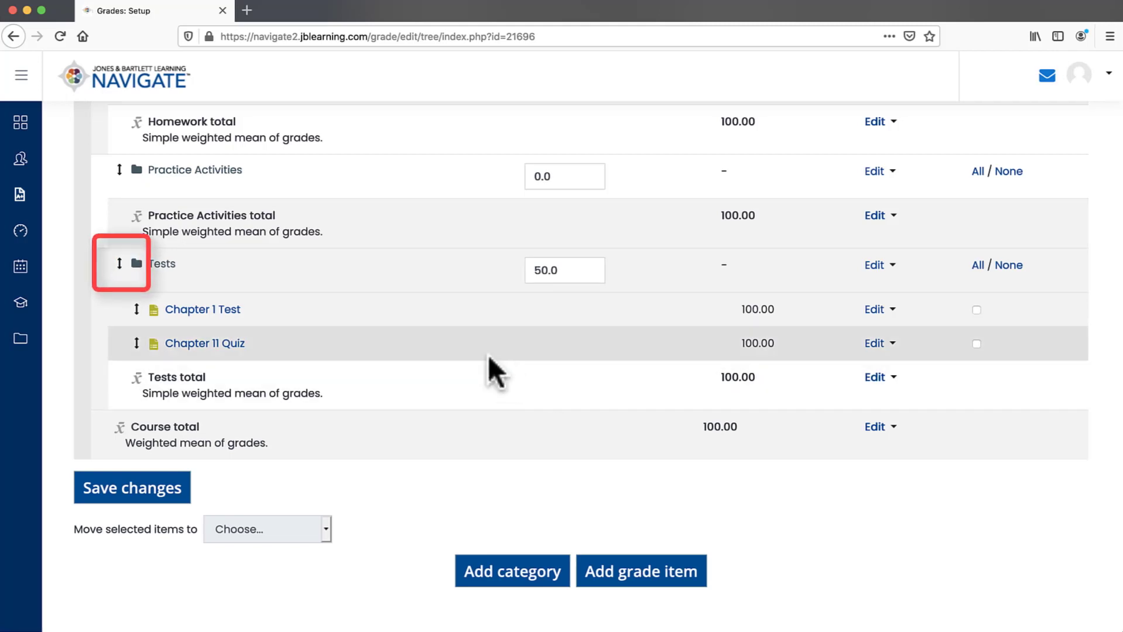
- Move the Tests category to the first position within EMR 6e, above Chapter 2 Test
click(119, 270)
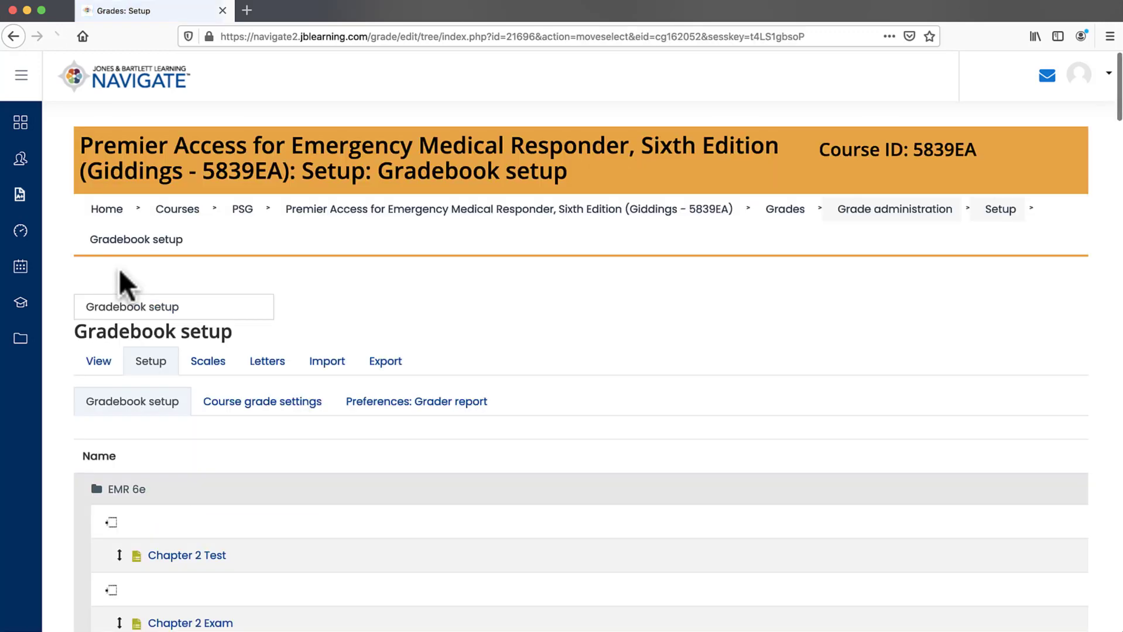
scroll(118, 269, down, 1)
scroll(290, 282, down, 2)
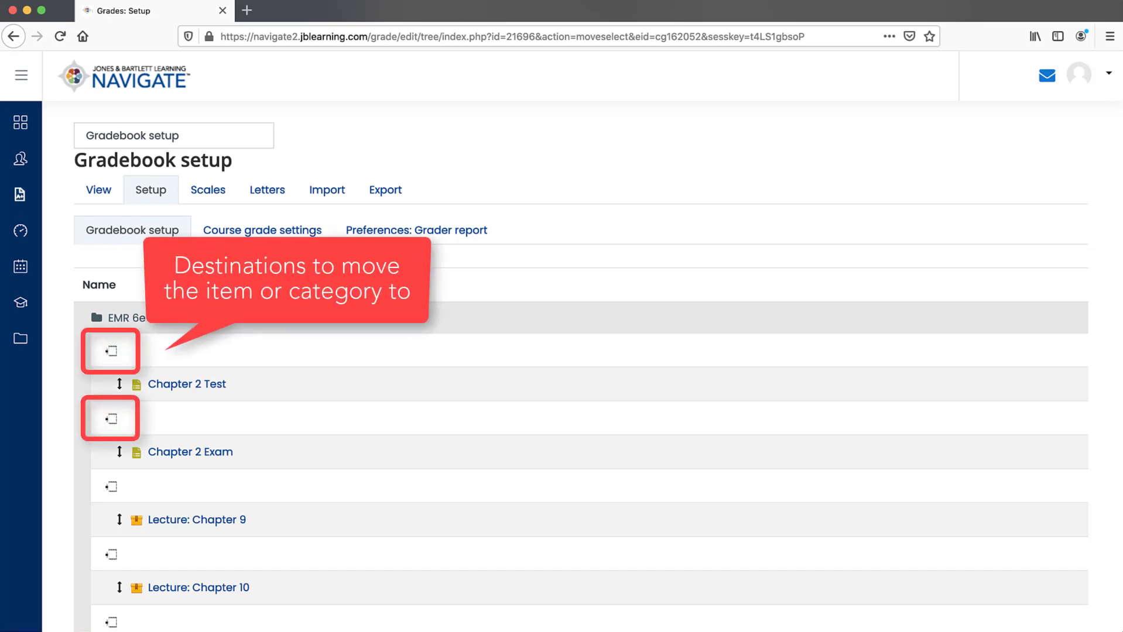
click(112, 352)
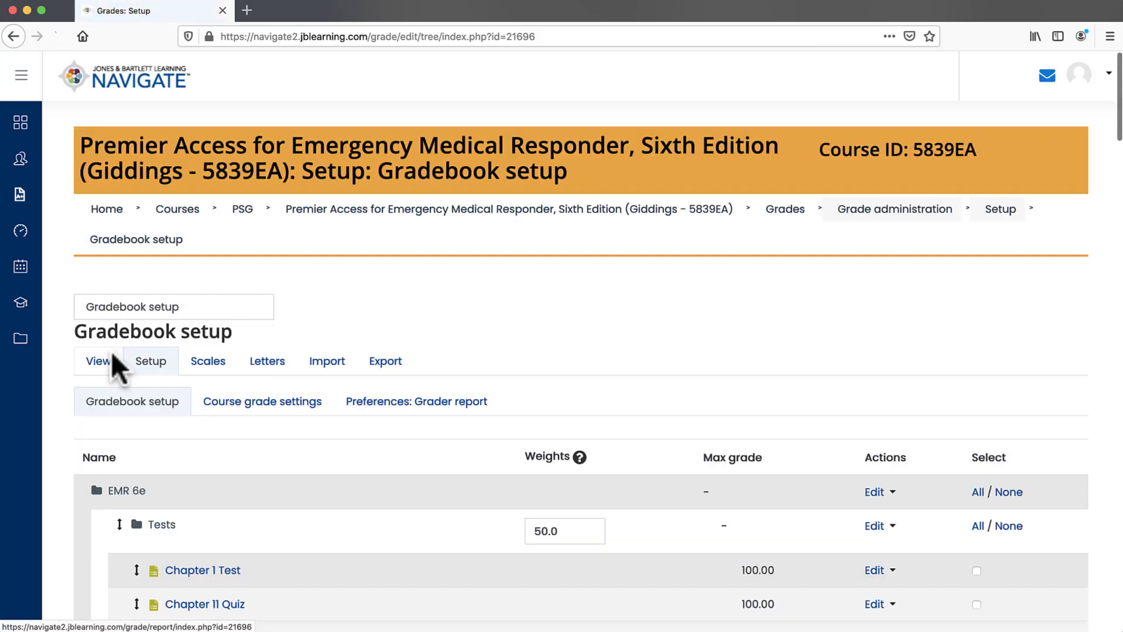
- Check the order of categories and items in the gradebook setup, then open the grader report
scroll(112, 352, down, 3)
scroll(580, 363, down, 1)
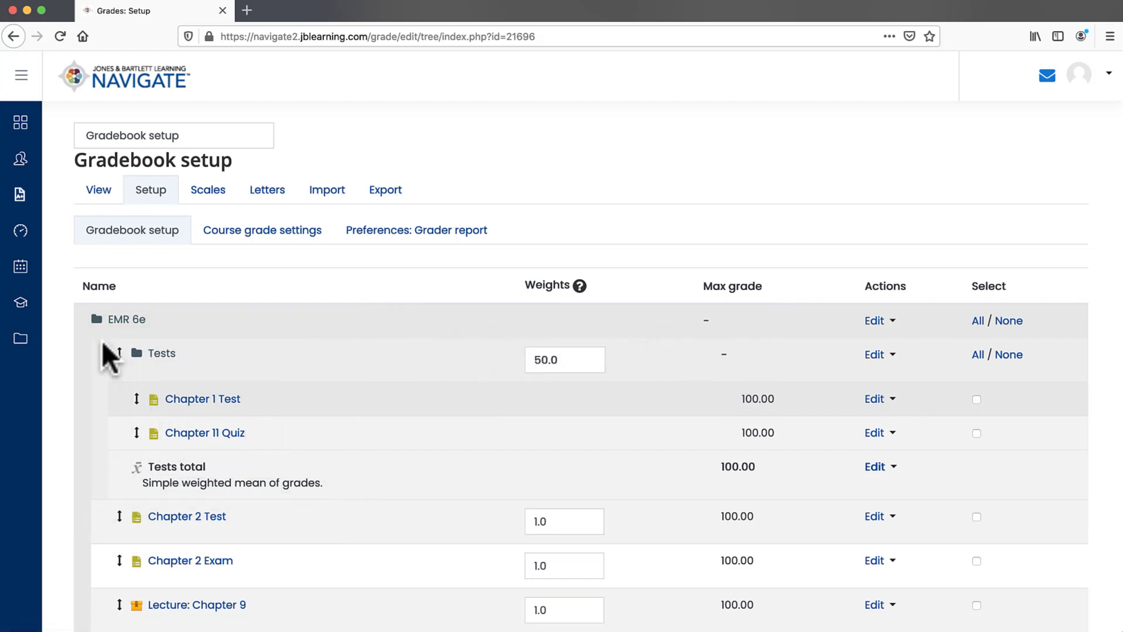
scroll(101, 340, up, 5)
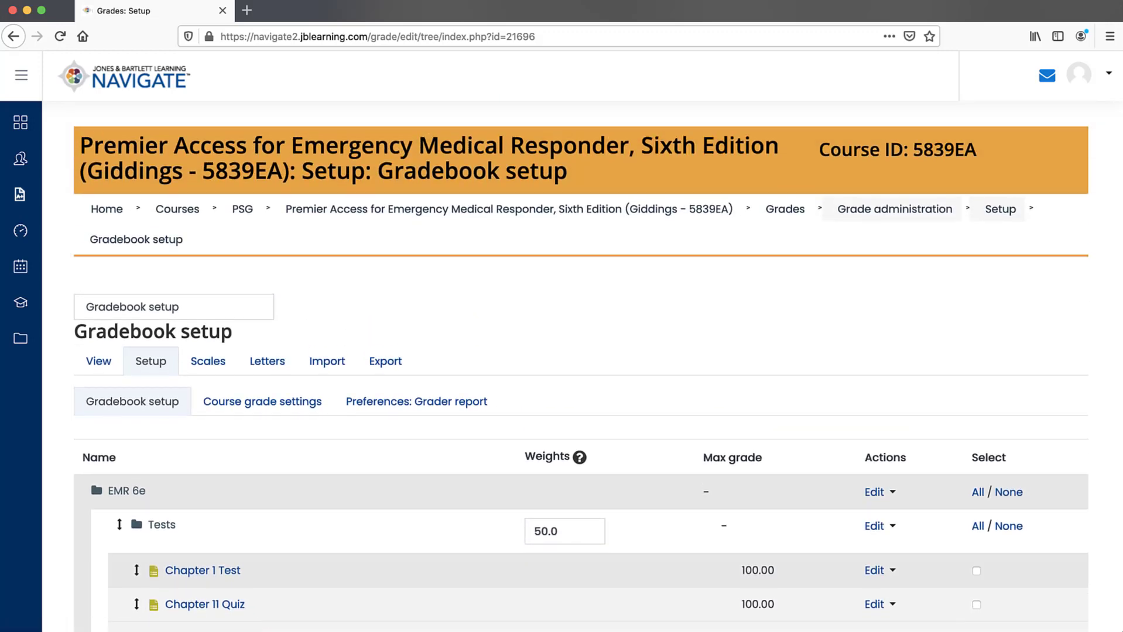
click(98, 362)
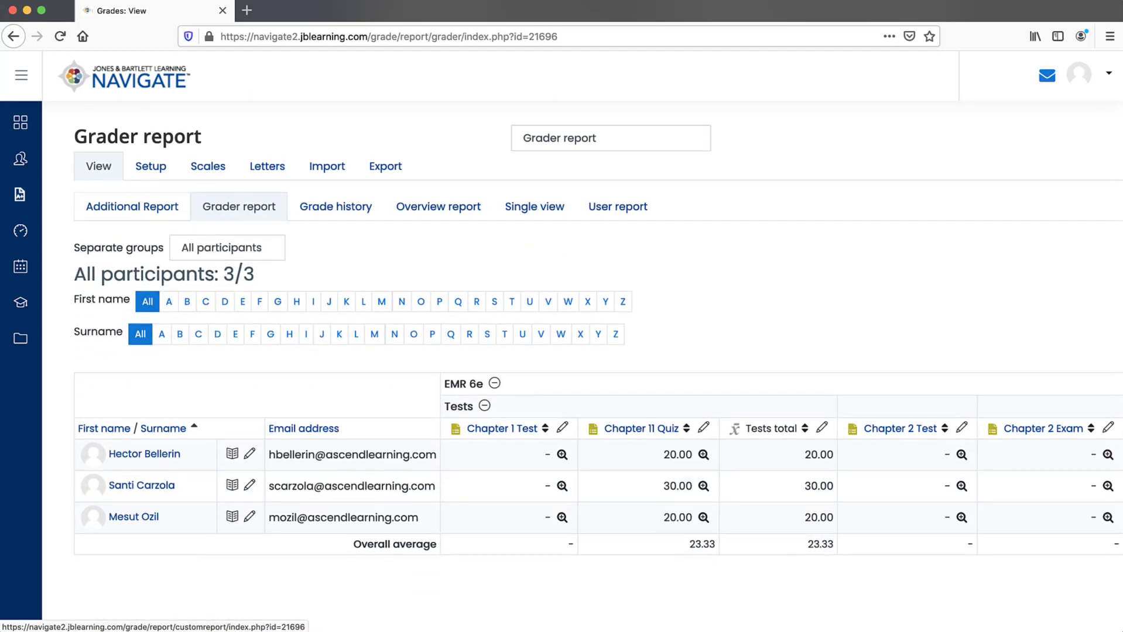